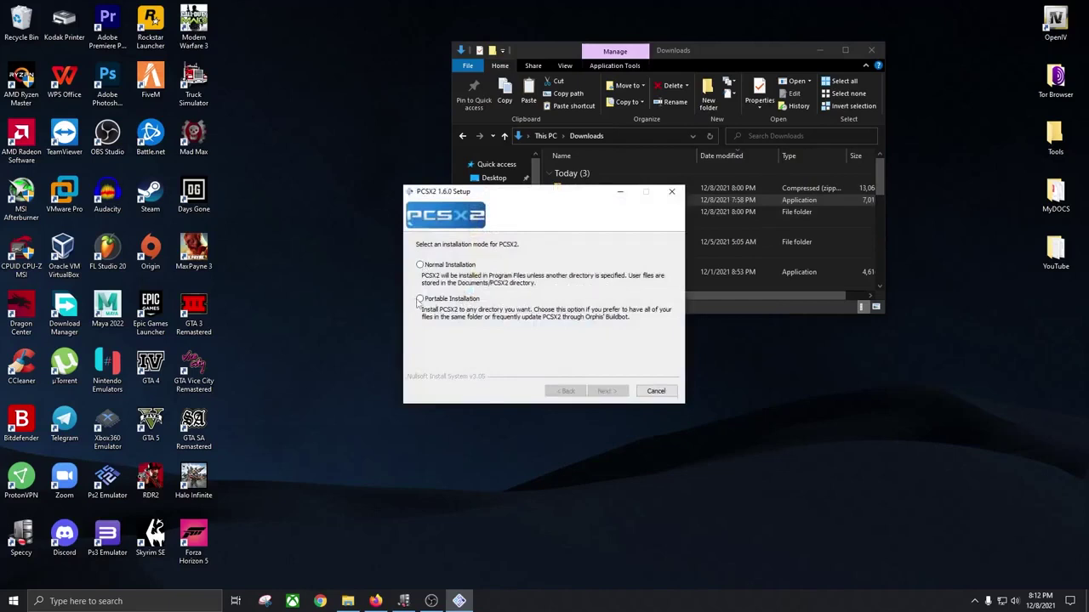
- Choose Portable Installation for PCSX2 1.6.0 and keep the Start Menu and desktop shortcut components
click(419, 300)
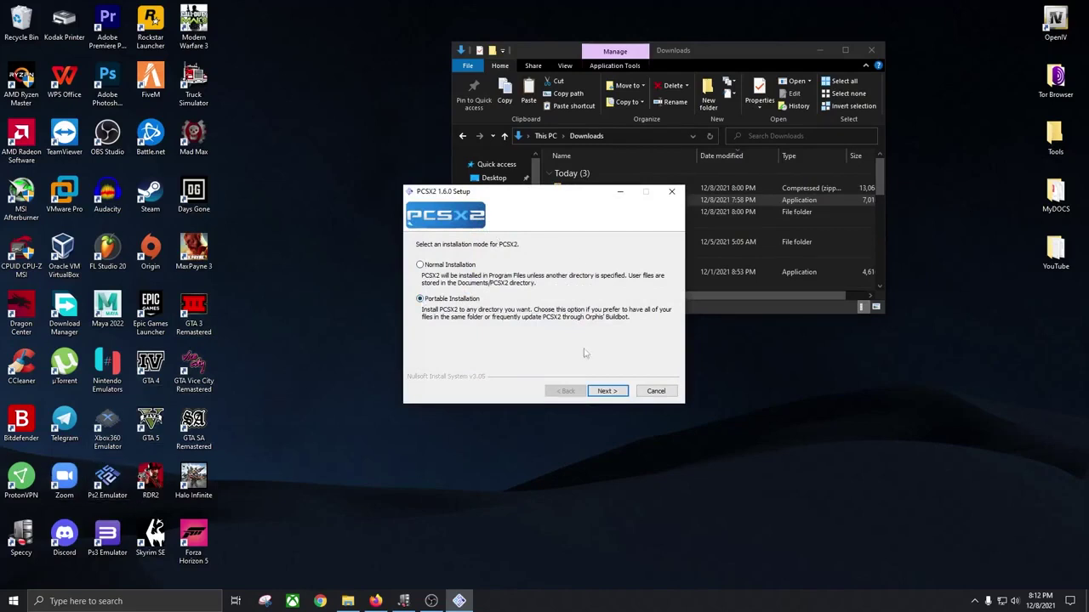
click(598, 391)
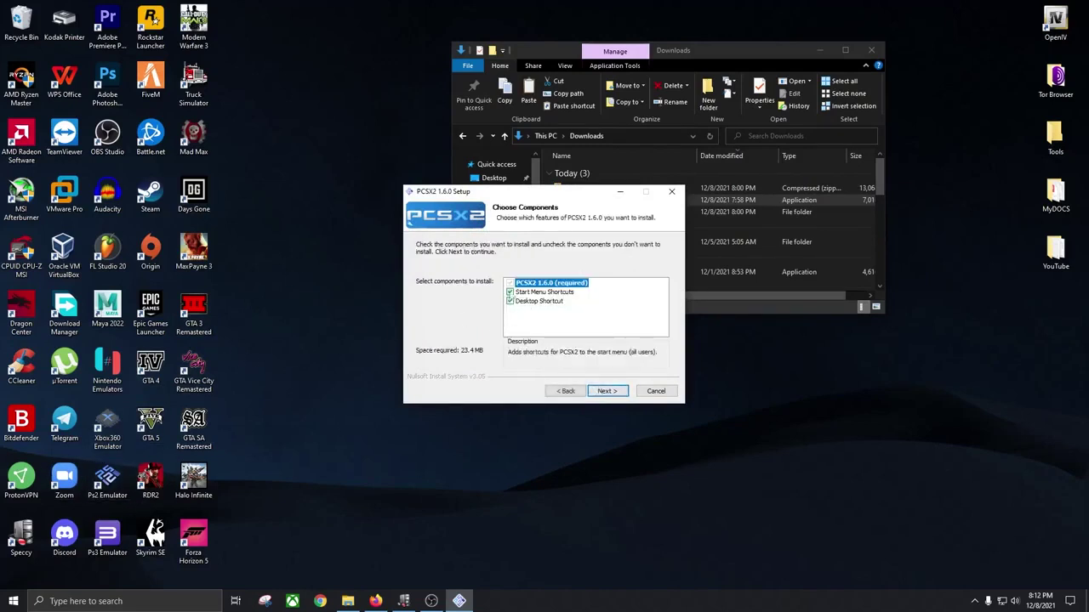
click(561, 390)
click(419, 299)
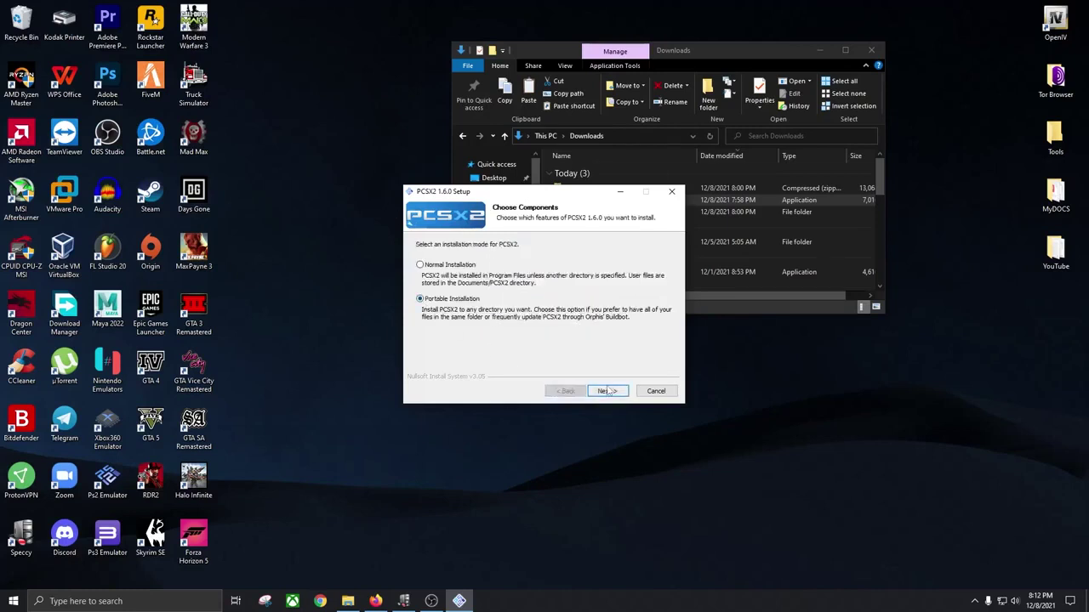
click(609, 391)
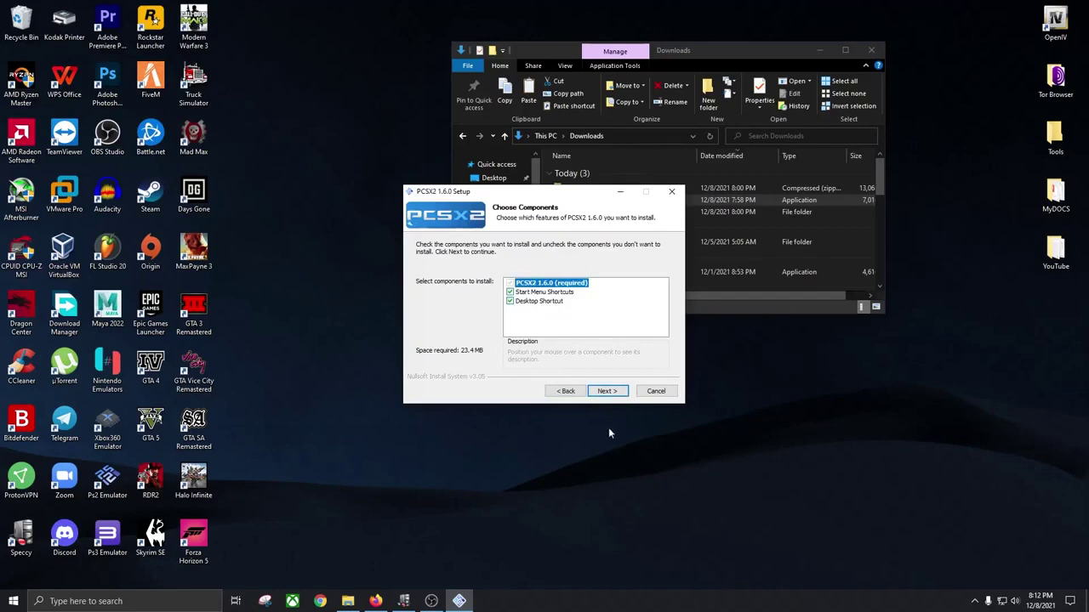
click(608, 391)
- Install PCSX2 1.6.0 into the _MY_FILES_\EmulatorISOs\PCSX2 folder on the KEYCHAIN (J:) drive and finish setup by running it
click(645, 327)
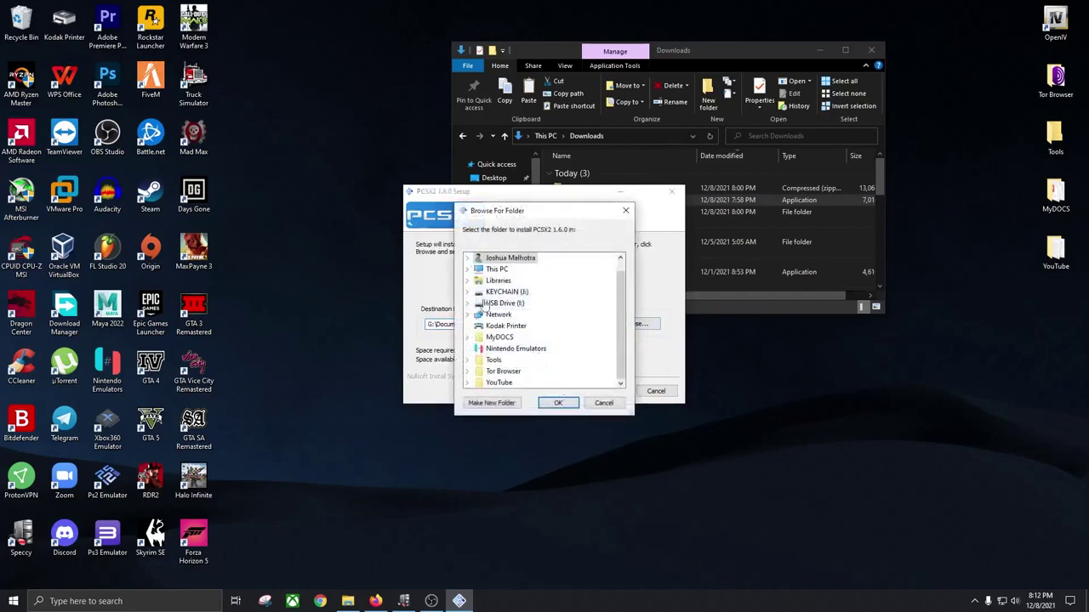
click(500, 304)
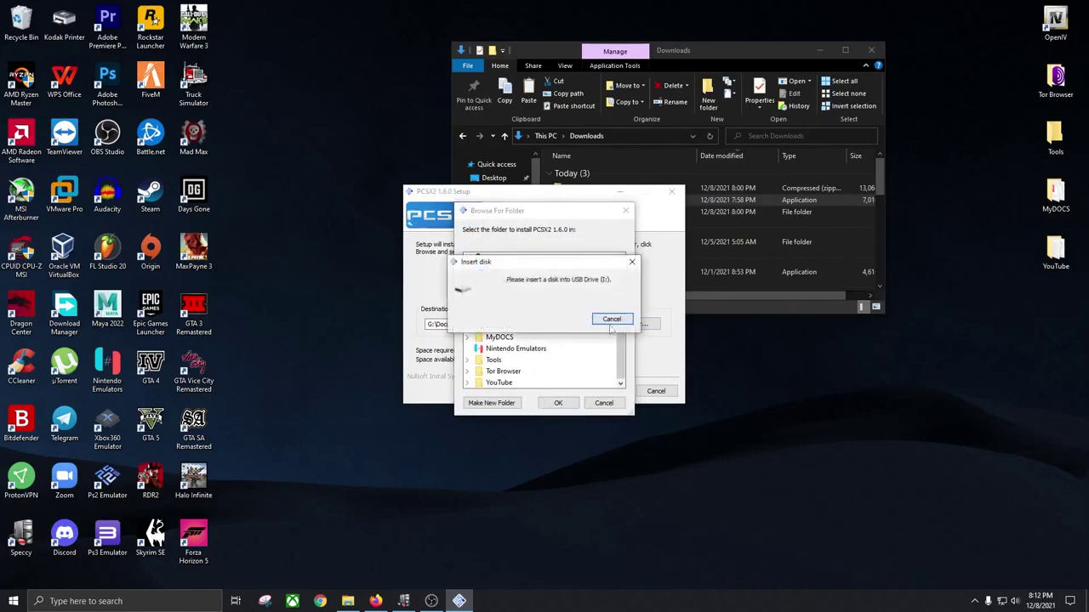
click(611, 319)
click(507, 292)
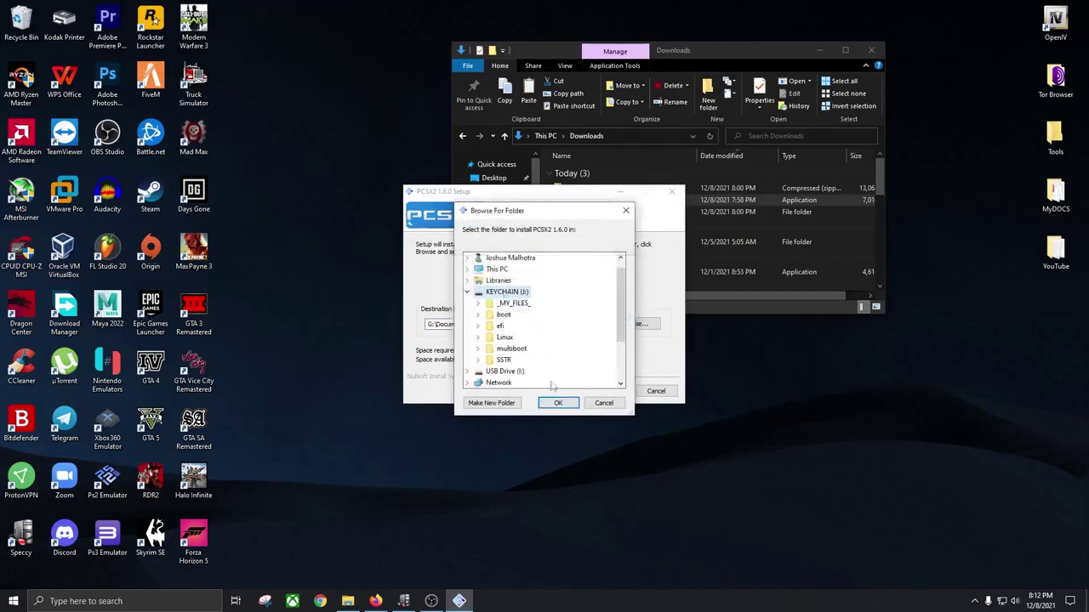
double_click(513, 303)
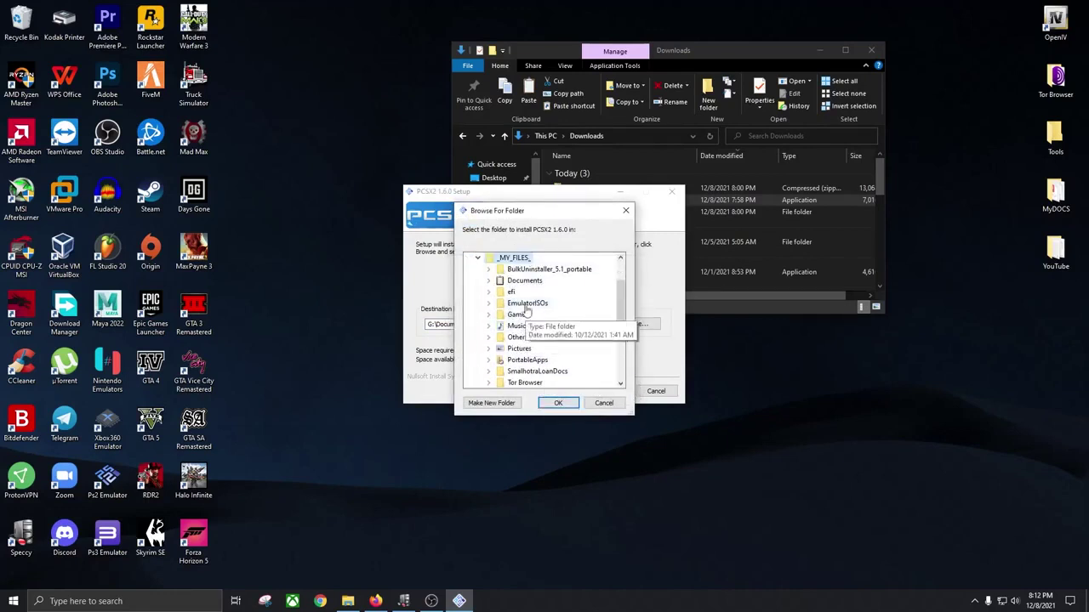
click(488, 303)
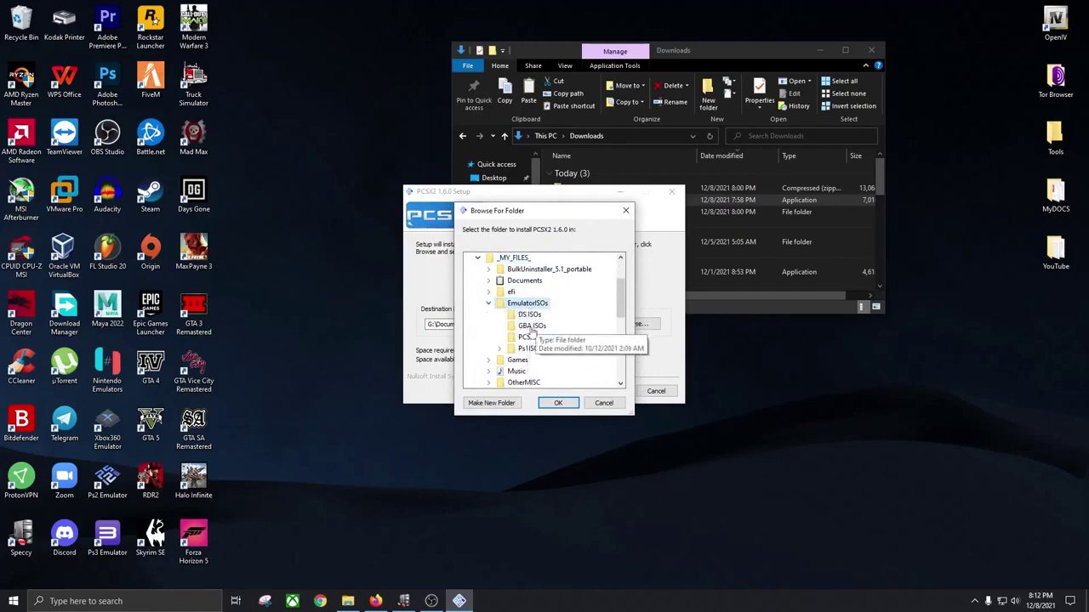
click(527, 337)
click(550, 403)
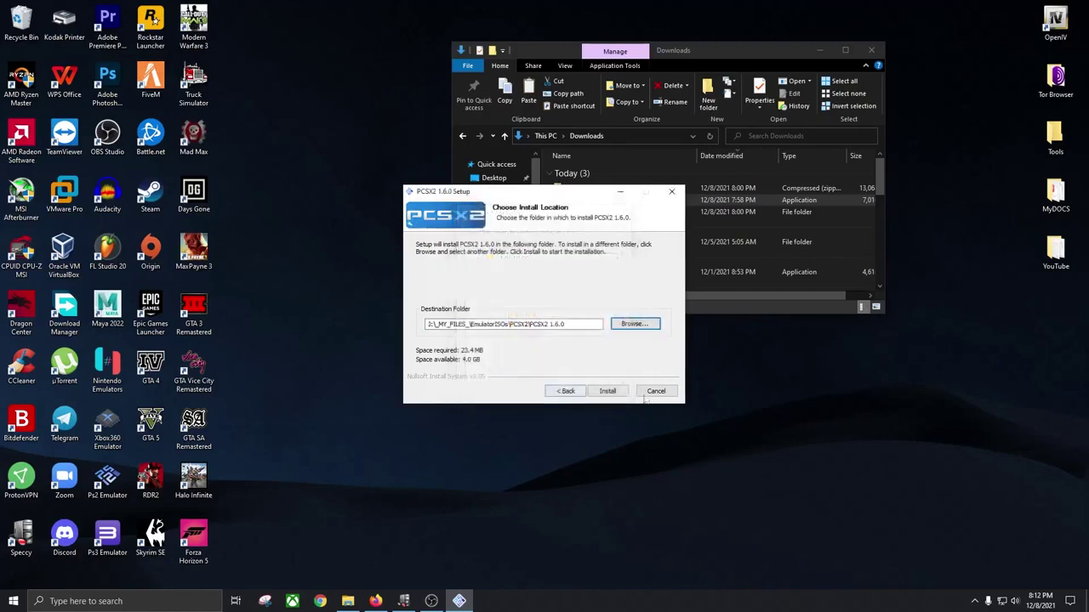
click(606, 391)
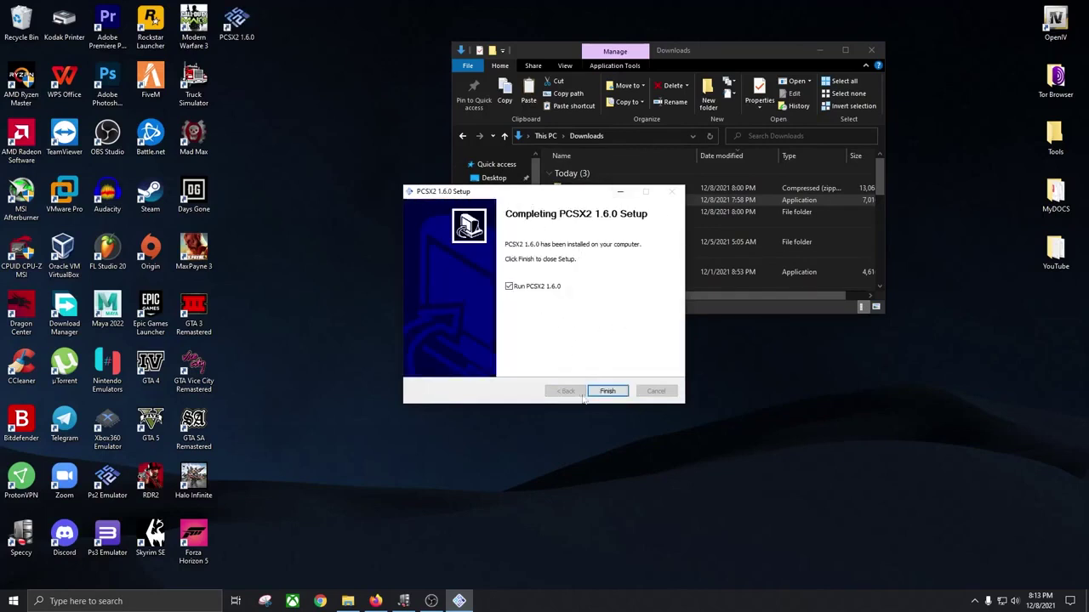
click(607, 391)
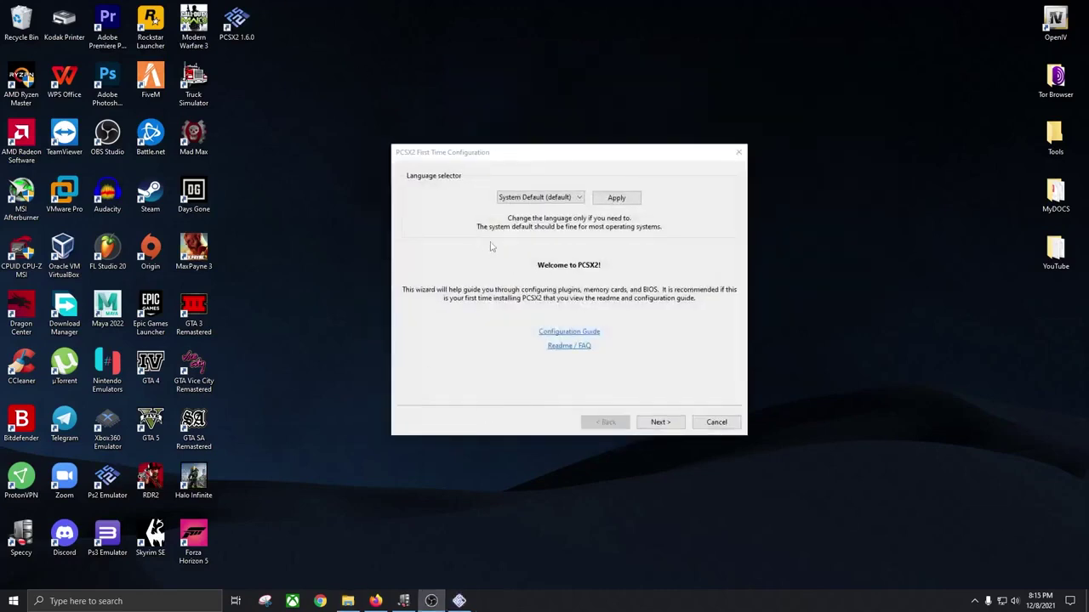
- Accept the system default language and the default plugins in the first-time configuration
click(534, 157)
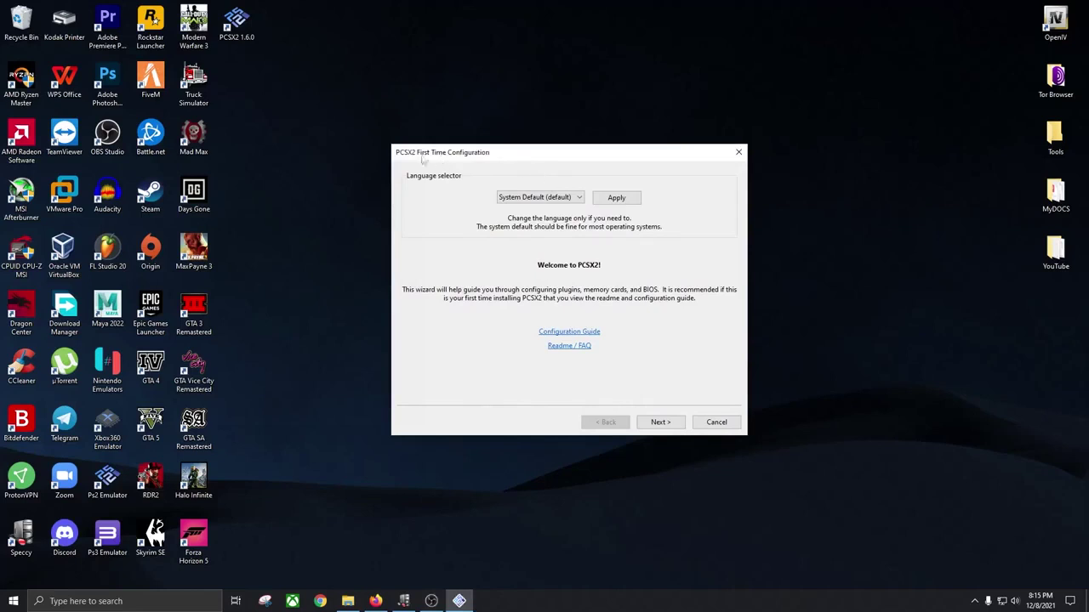
click(660, 422)
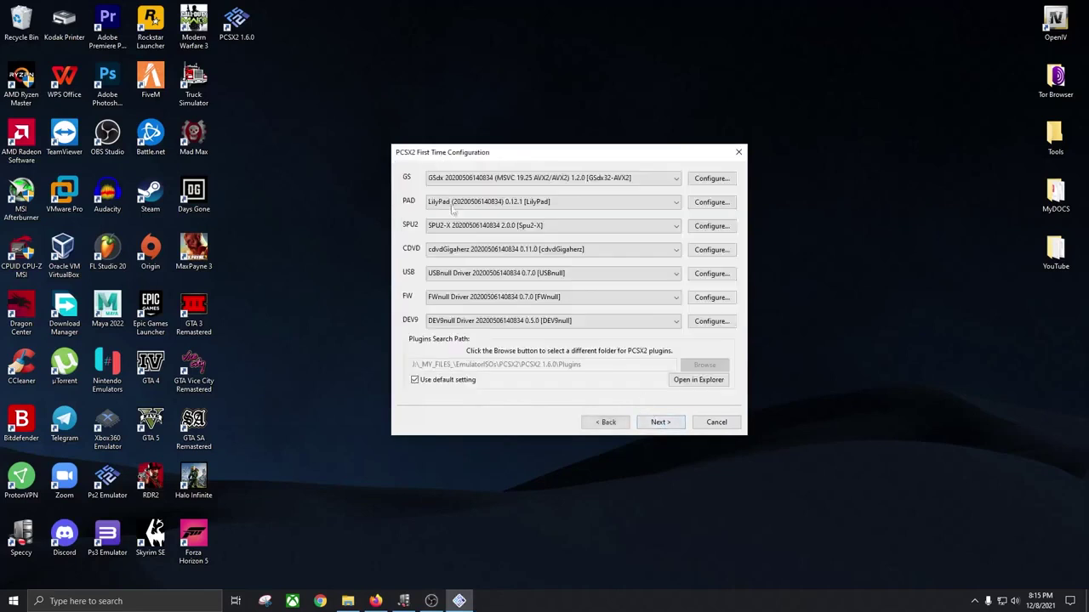
click(660, 422)
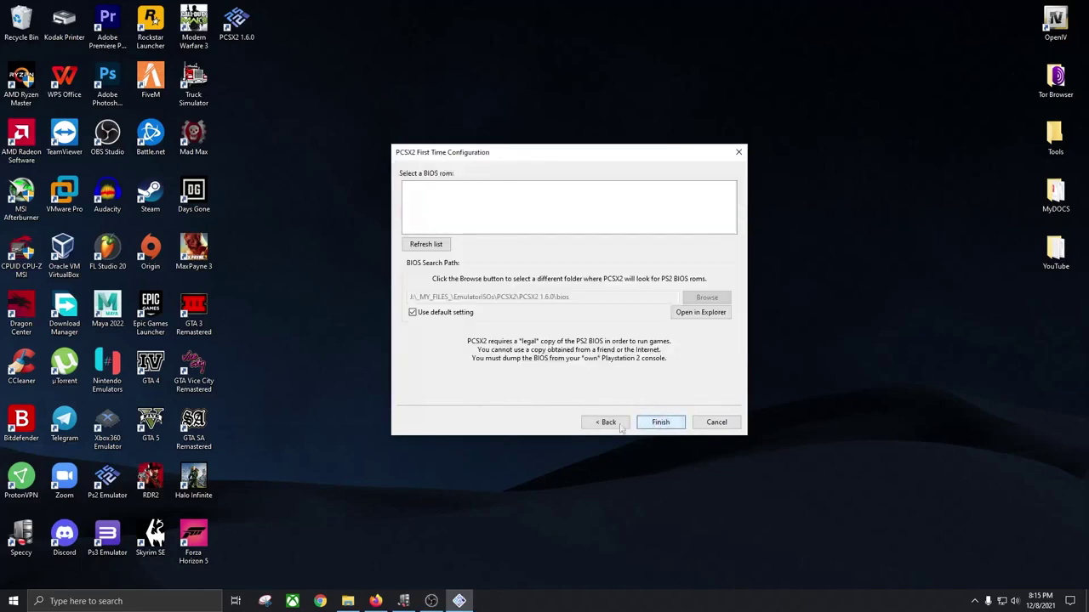
- Set the BIOS search path to the ps2_bios folder in Downloads and finish the configuration with the USA v01.60 BIOS
click(411, 312)
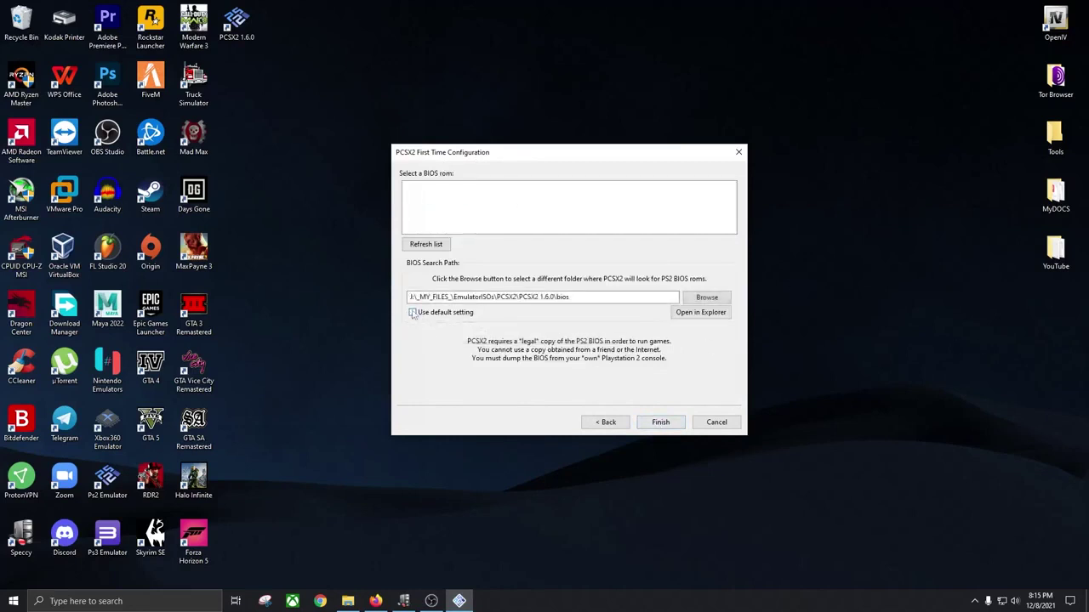
click(706, 296)
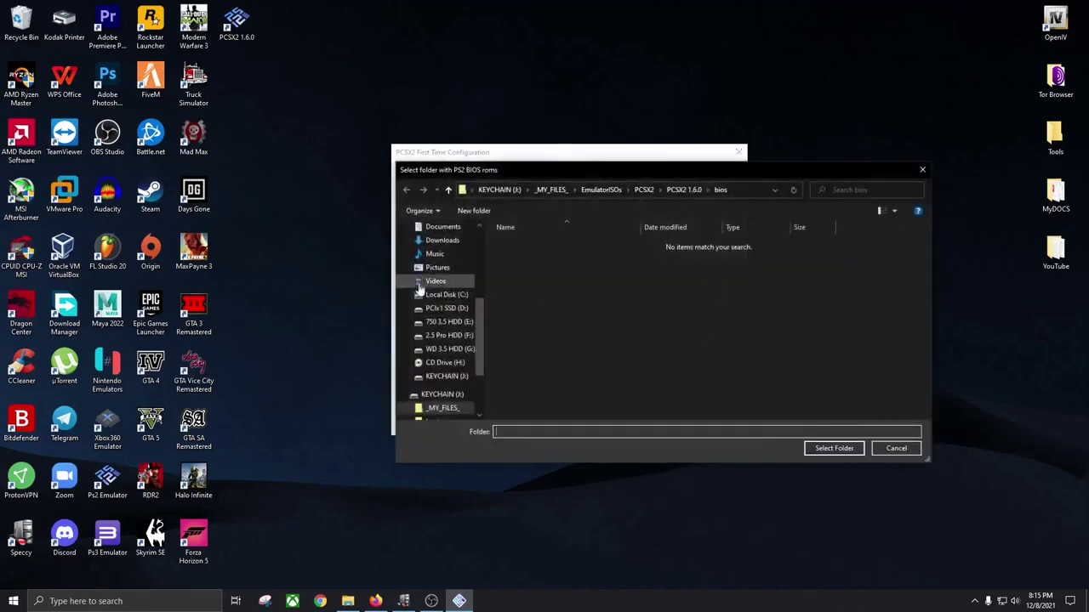
scroll(434, 292, up, 2)
click(449, 300)
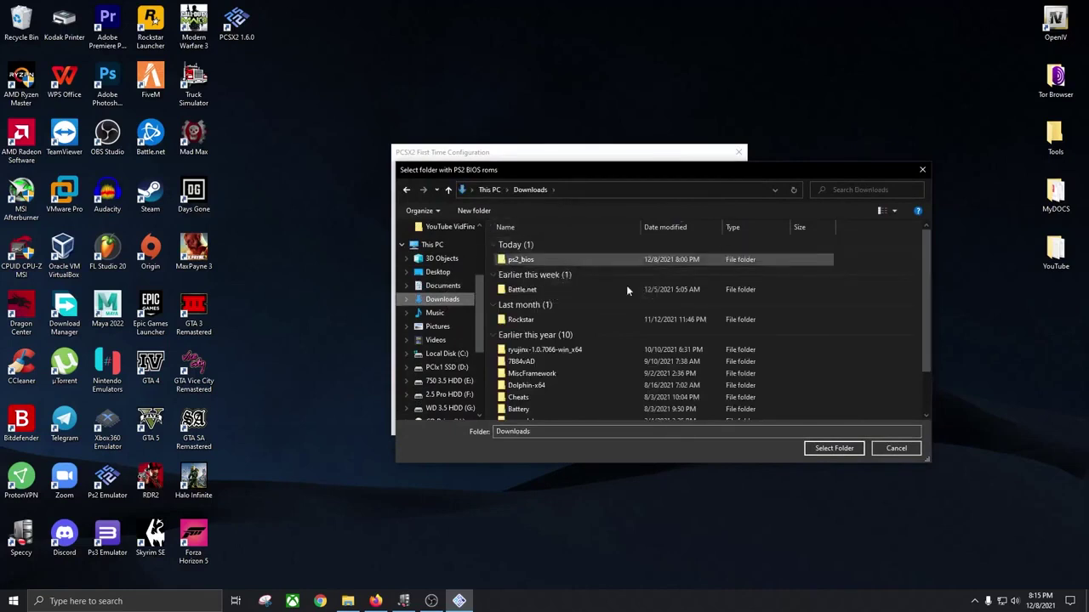
click(528, 263)
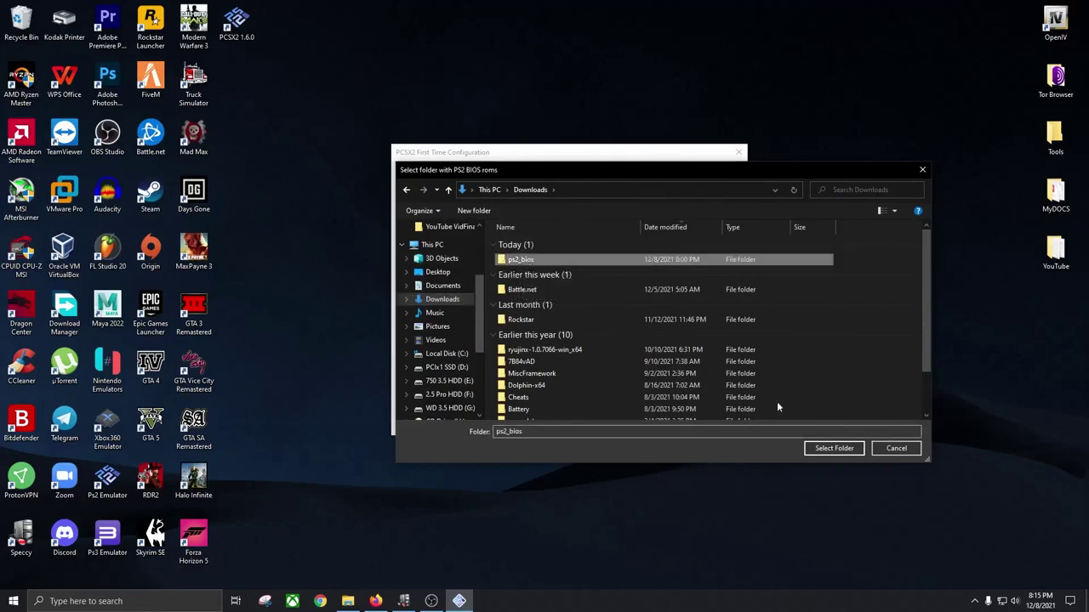
click(833, 448)
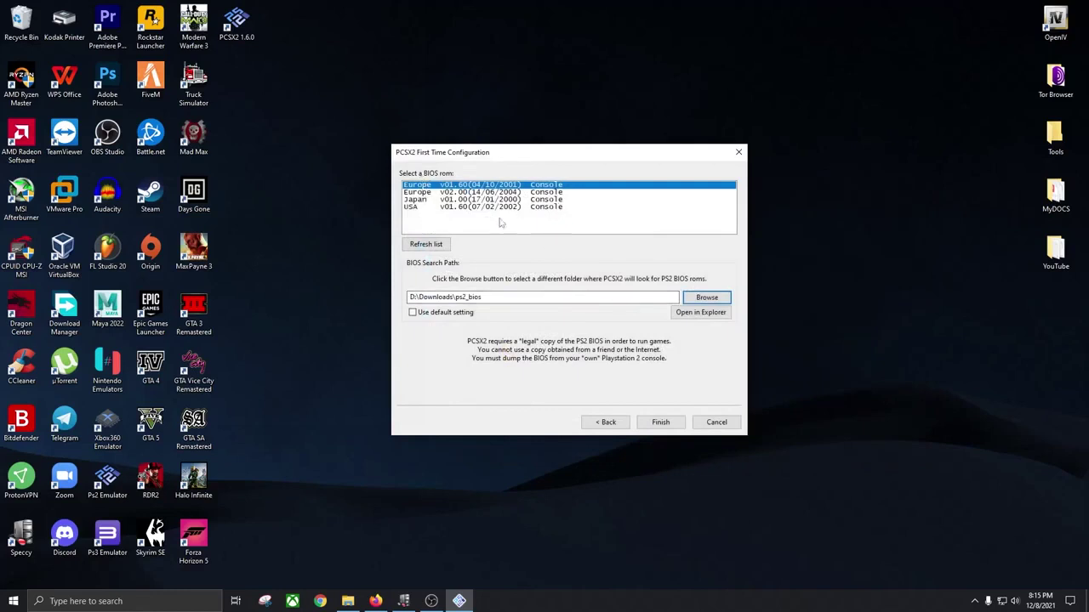
click(416, 208)
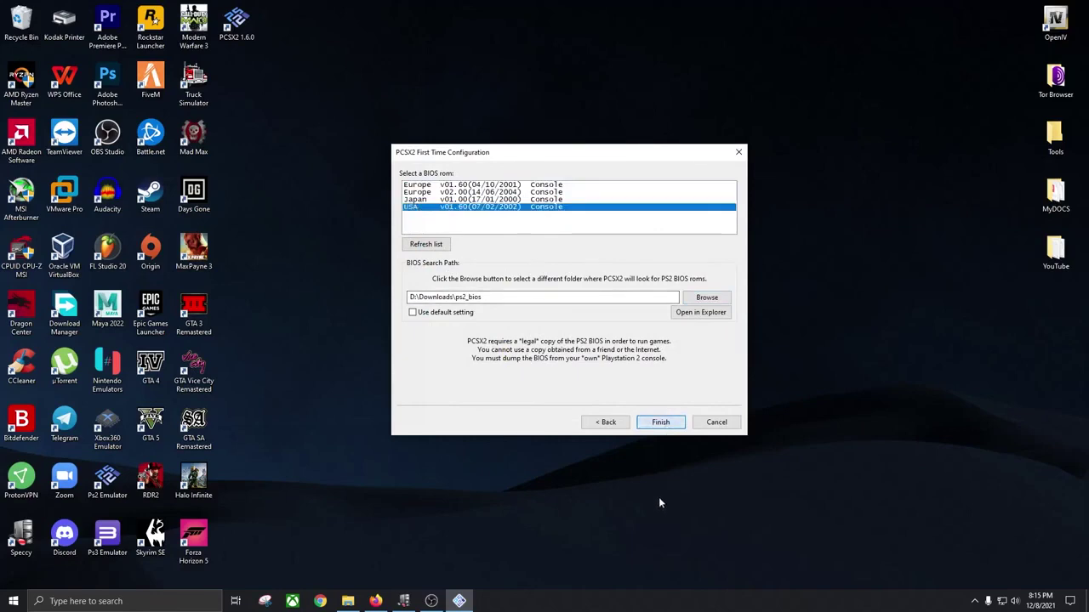
click(656, 424)
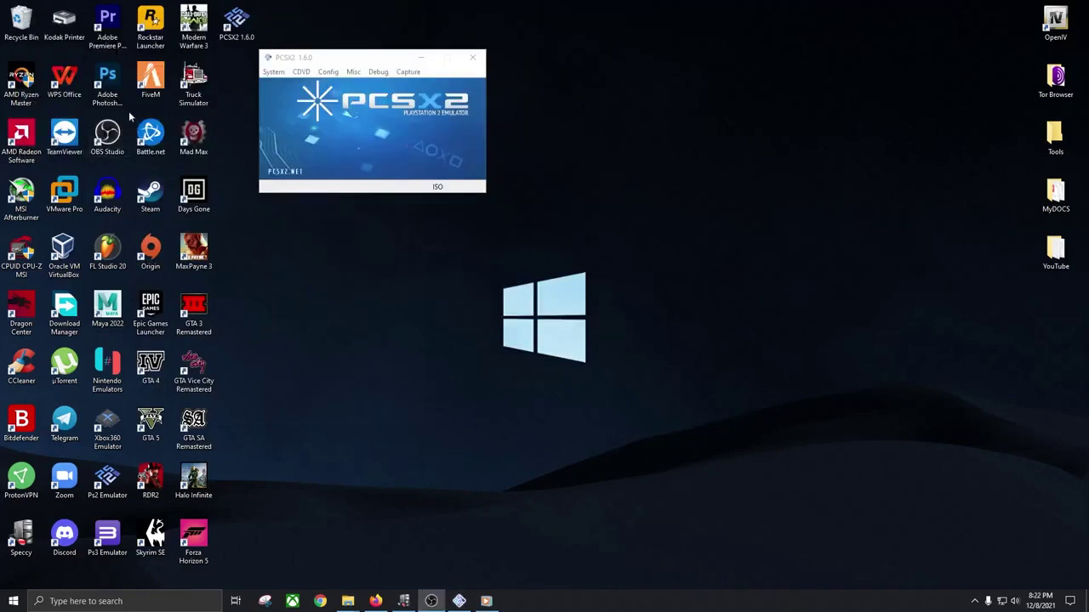
- Set the GS window aspect ratio to Fit to Window/Screen in the emulation settings and apply it
click(328, 61)
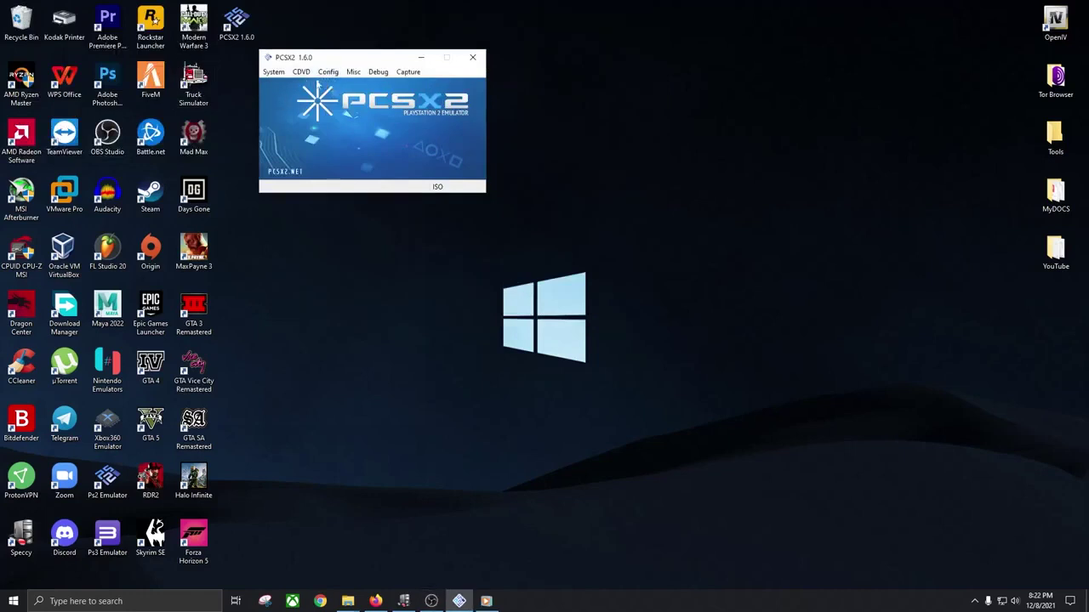
click(322, 73)
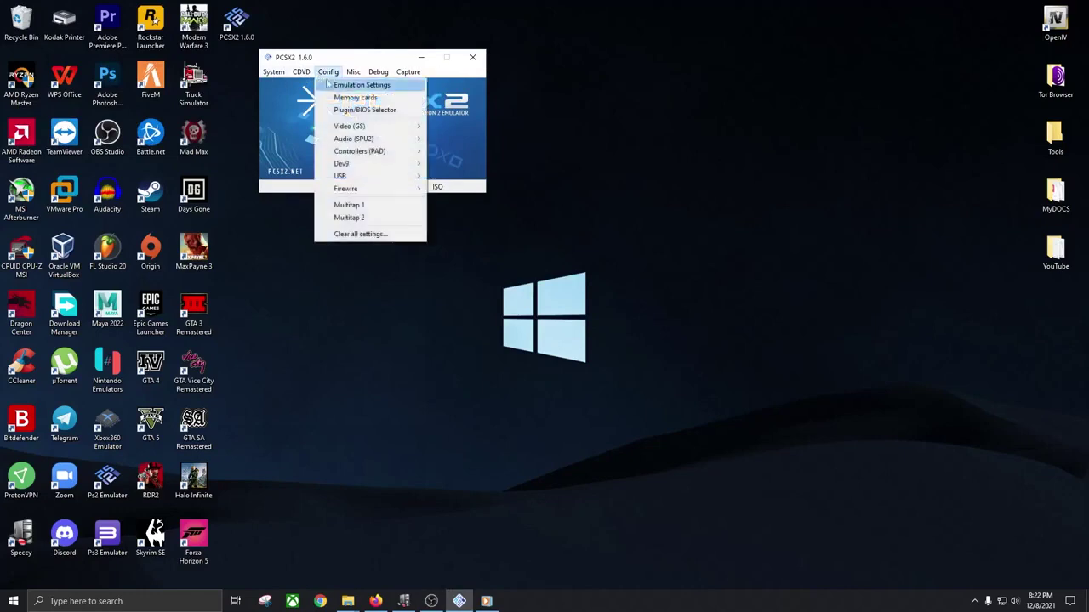
click(336, 86)
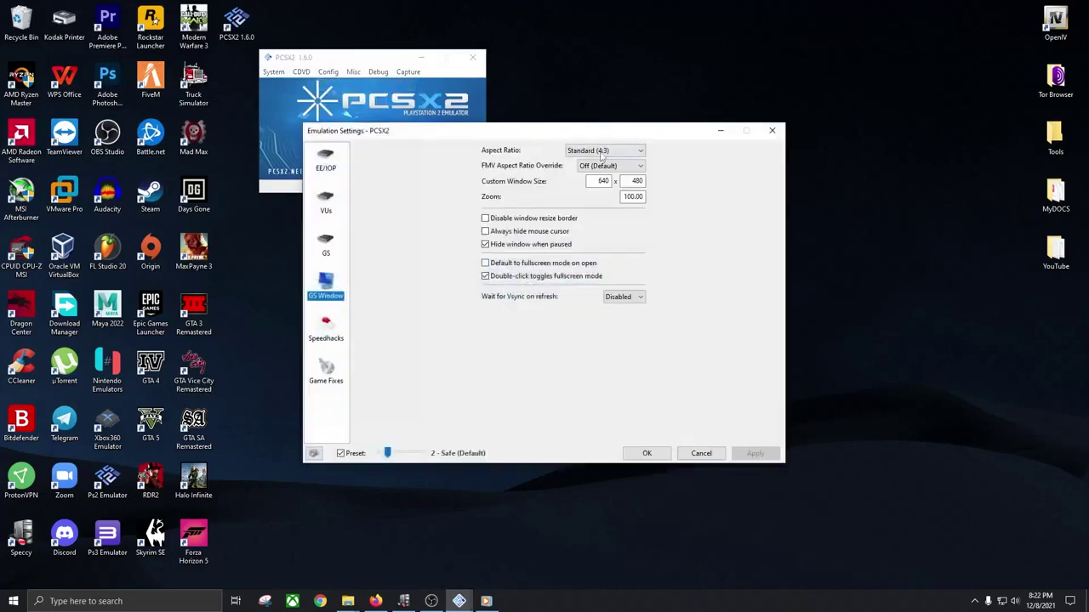
click(601, 153)
click(599, 160)
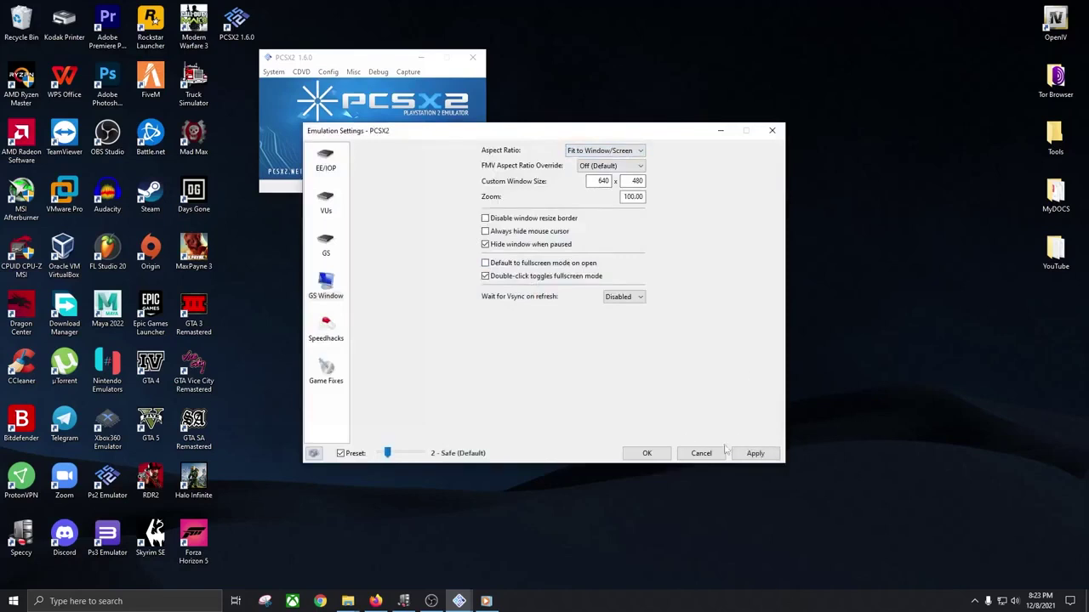
click(752, 454)
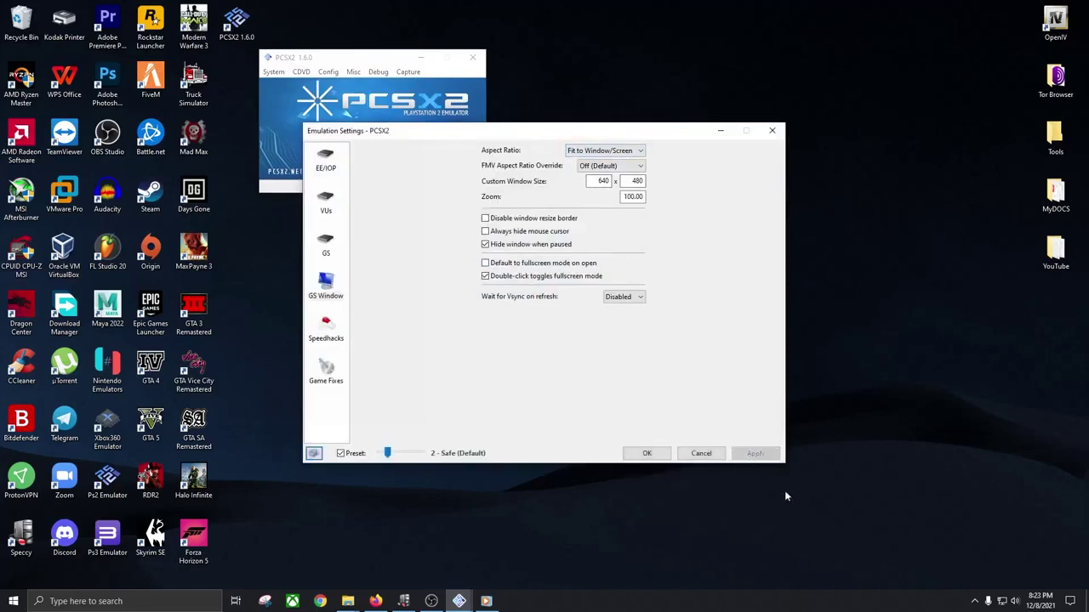
- Enable defaulting to fullscreen mode on open, then apply and close the emulation settings
click(485, 264)
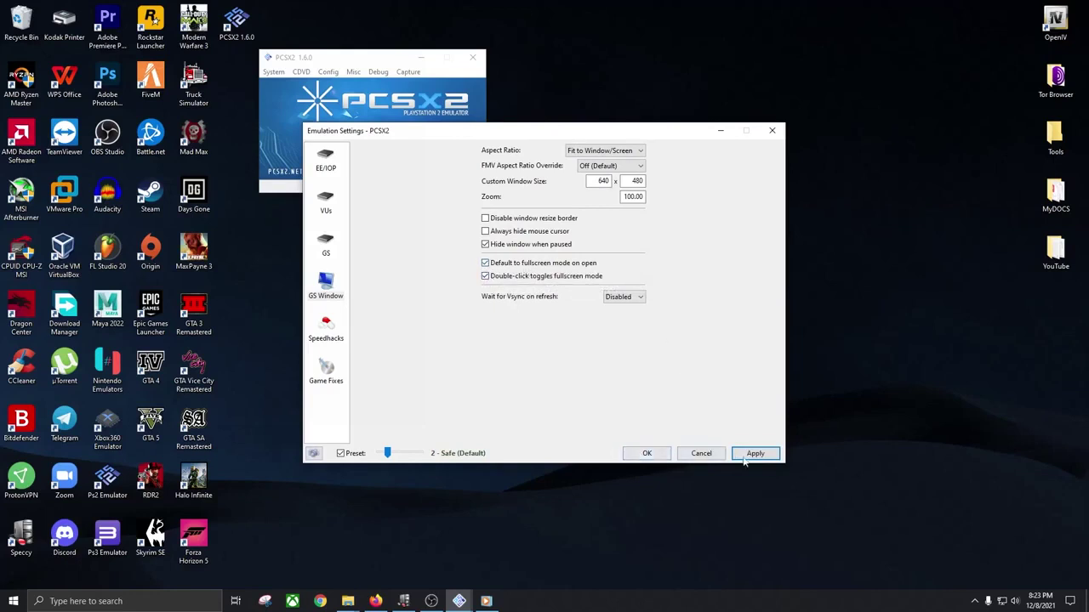
key(Return)
click(645, 457)
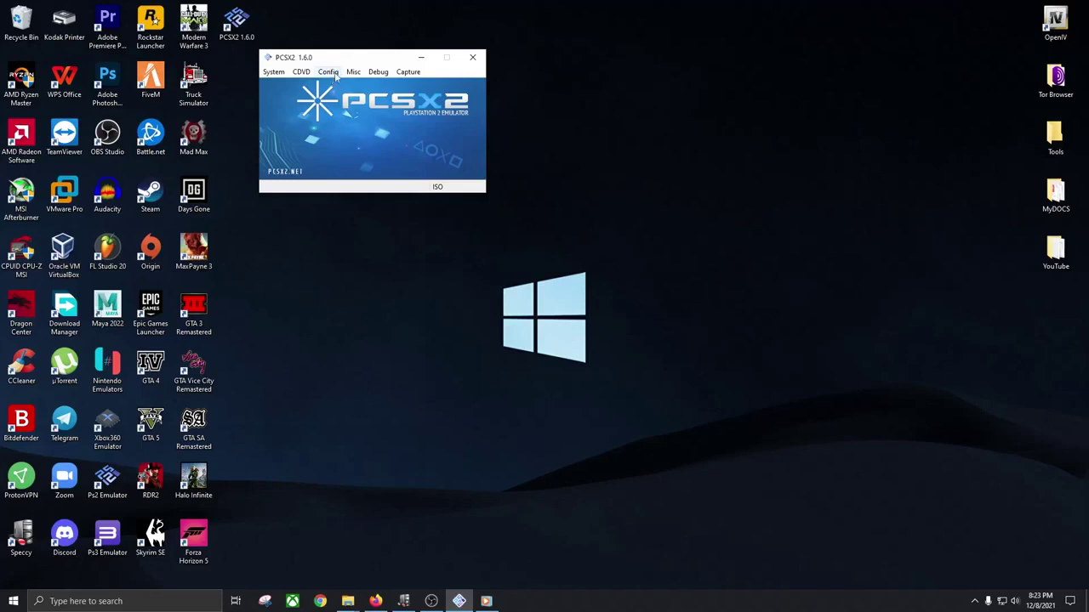
- Bind the PS2 D-Pad Up control of Pad 1 to the controller's D-pad Up in the LilyPad plugin settings
click(328, 72)
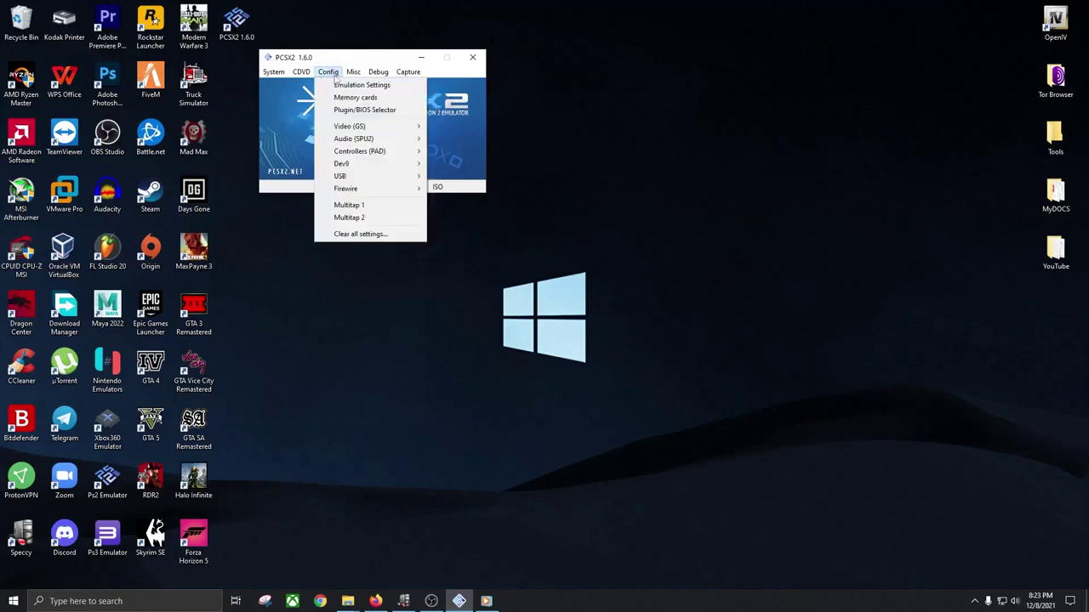
mouse_move(348, 179)
mouse_move(356, 153)
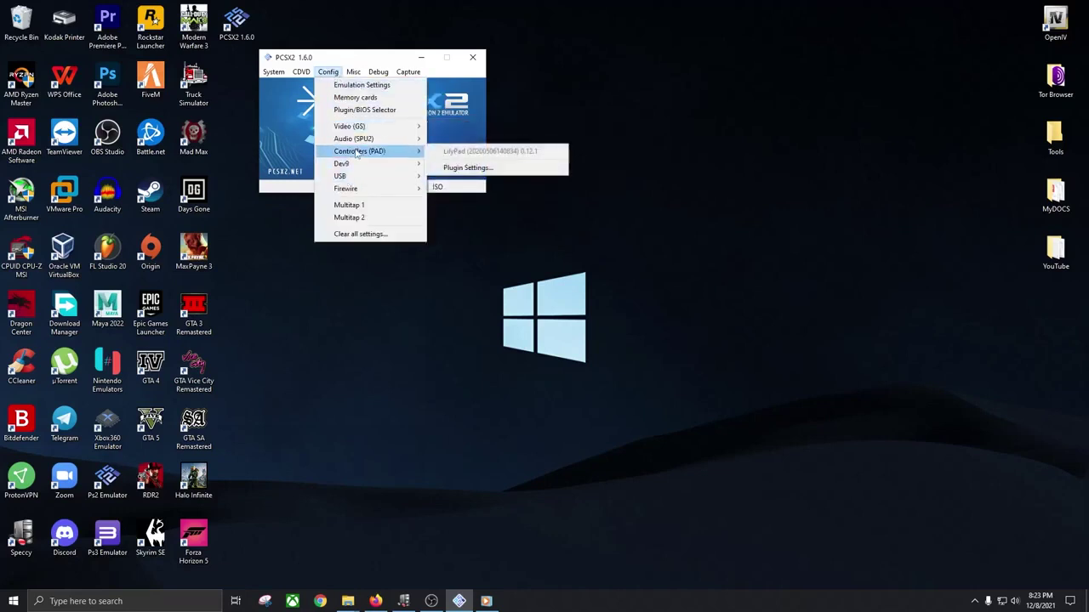
click(468, 168)
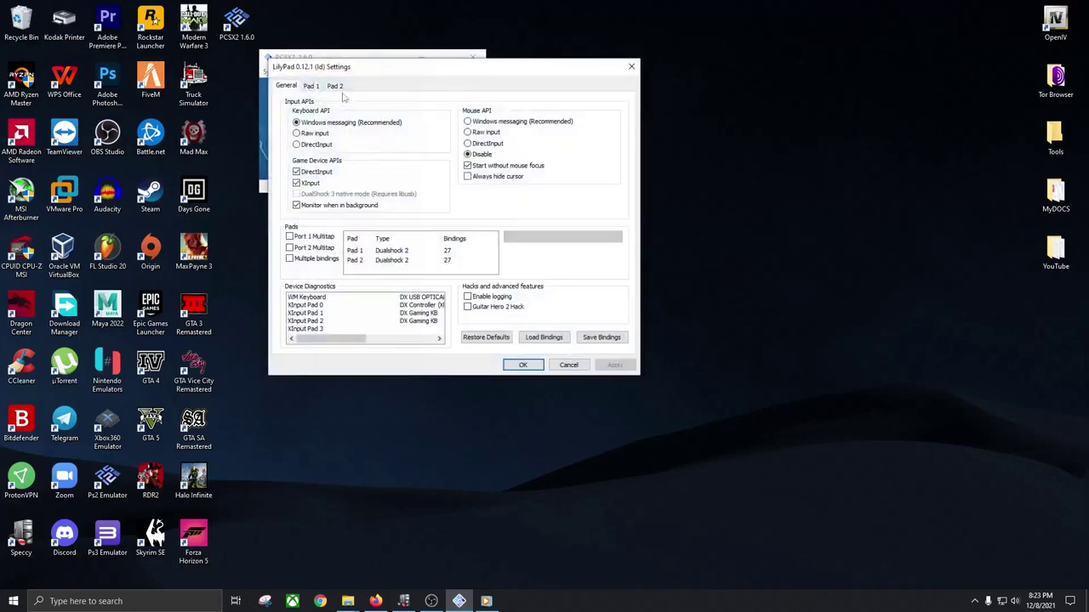
click(311, 86)
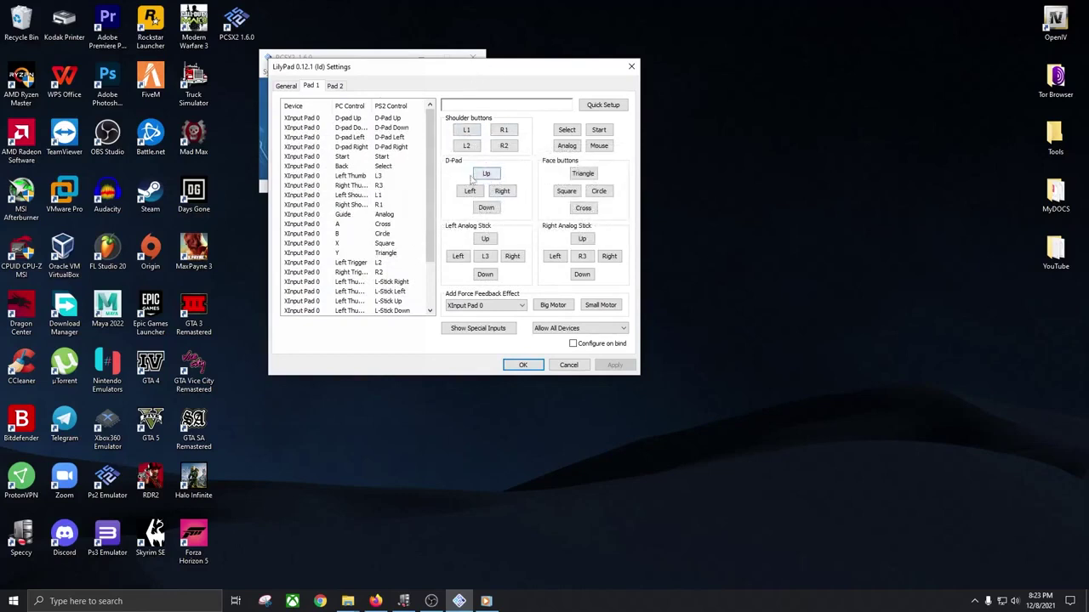
click(487, 174)
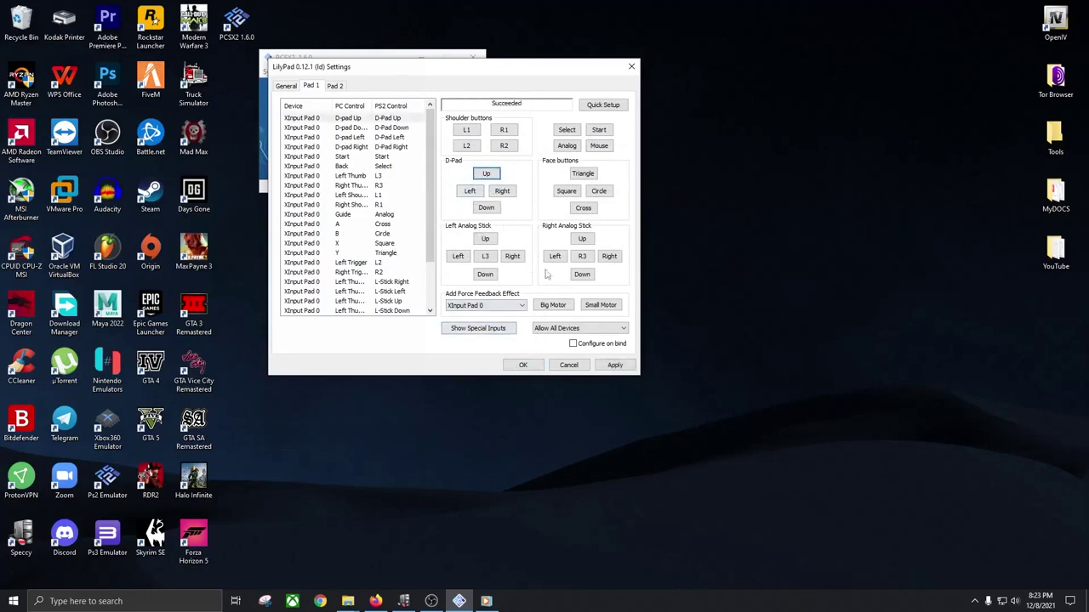
drag(530, 78, 540, 67)
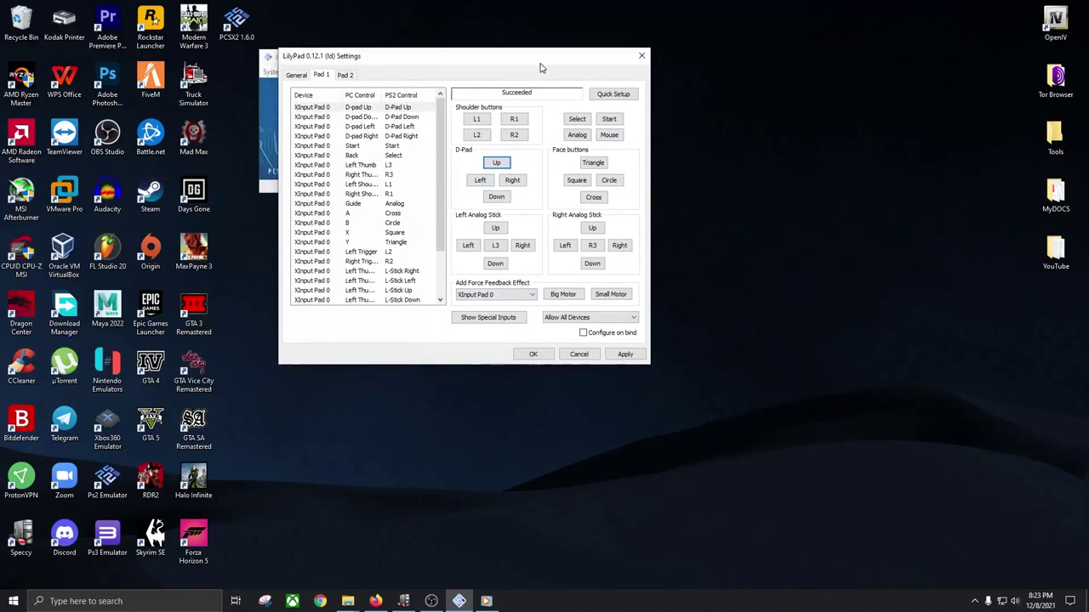
- Apply the controller bindings and close the LilyPad settings
click(625, 356)
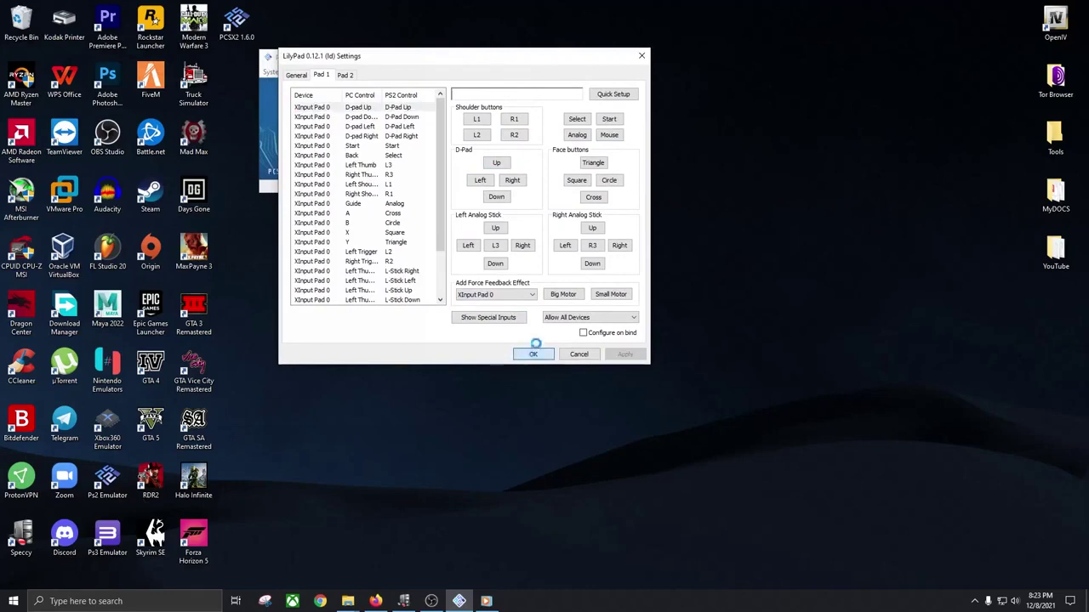
click(642, 54)
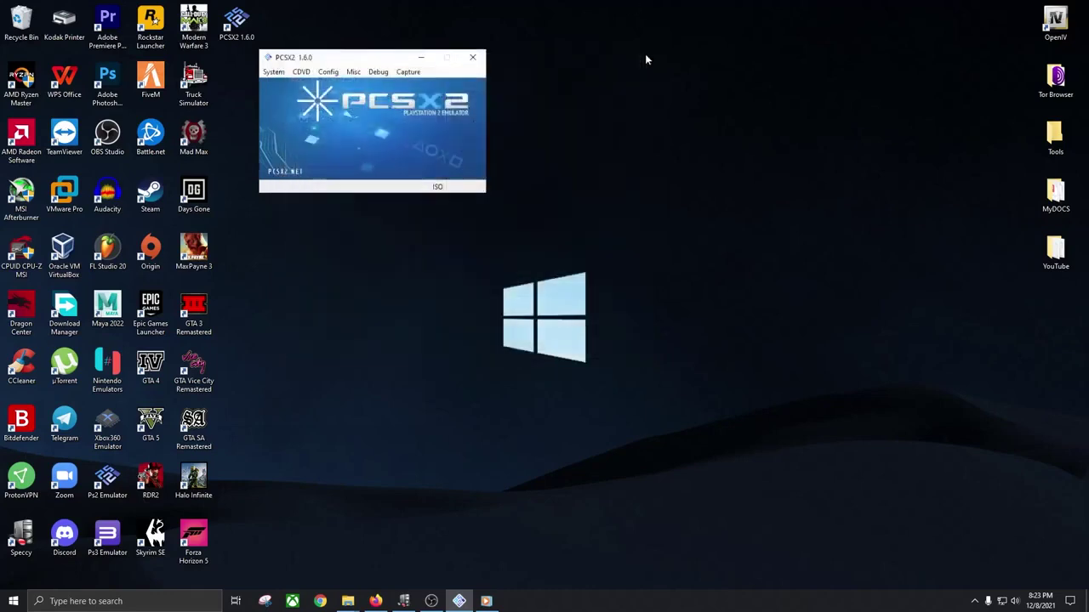
- Set the ISO selector to always ask for a disc image when booting
click(328, 72)
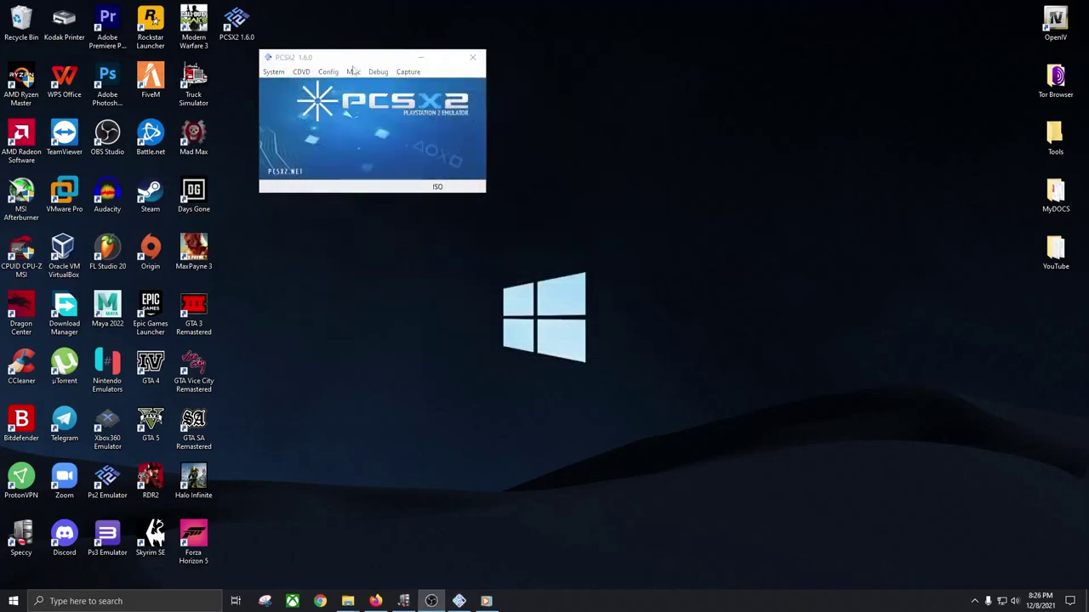
click(353, 64)
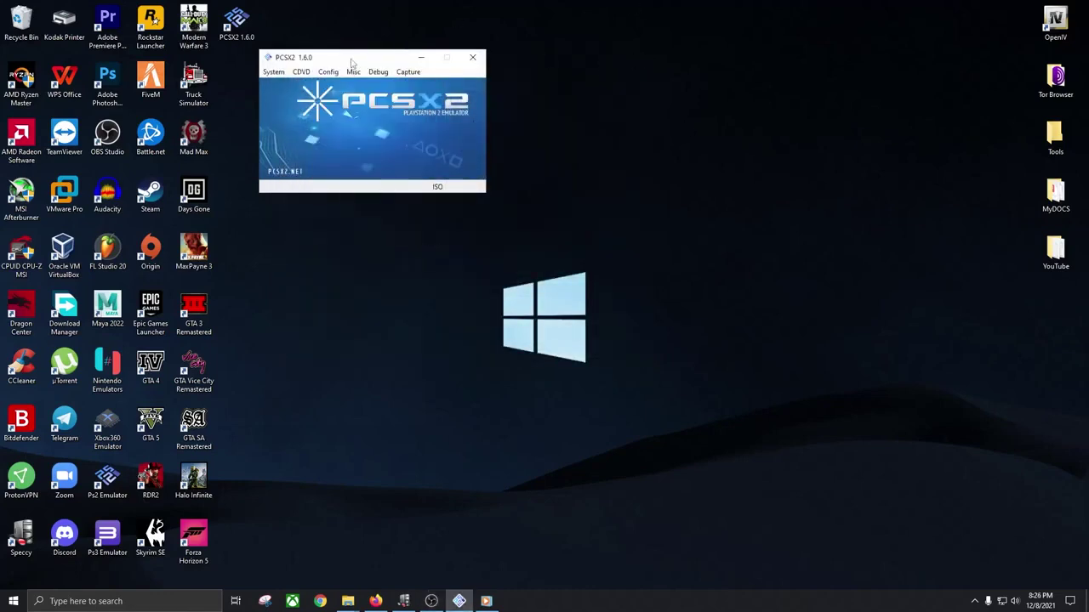
click(302, 73)
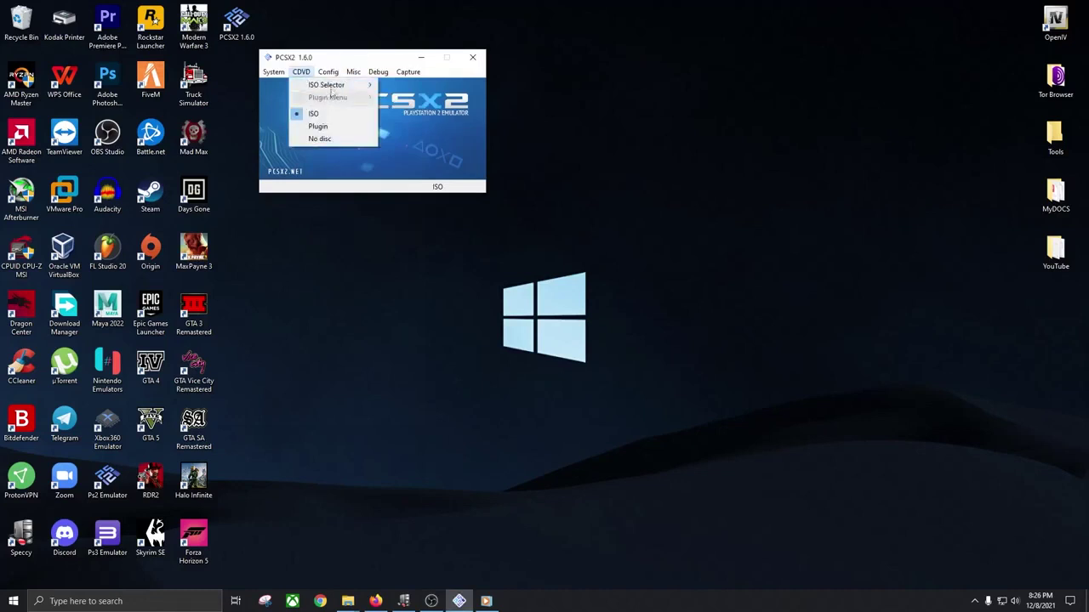
mouse_move(337, 88)
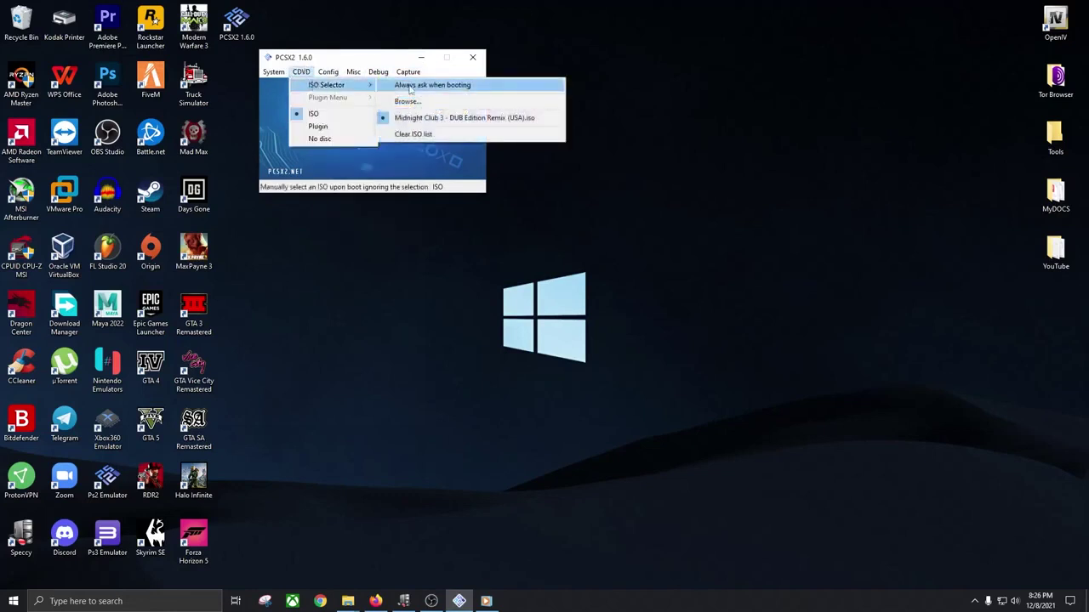
click(410, 88)
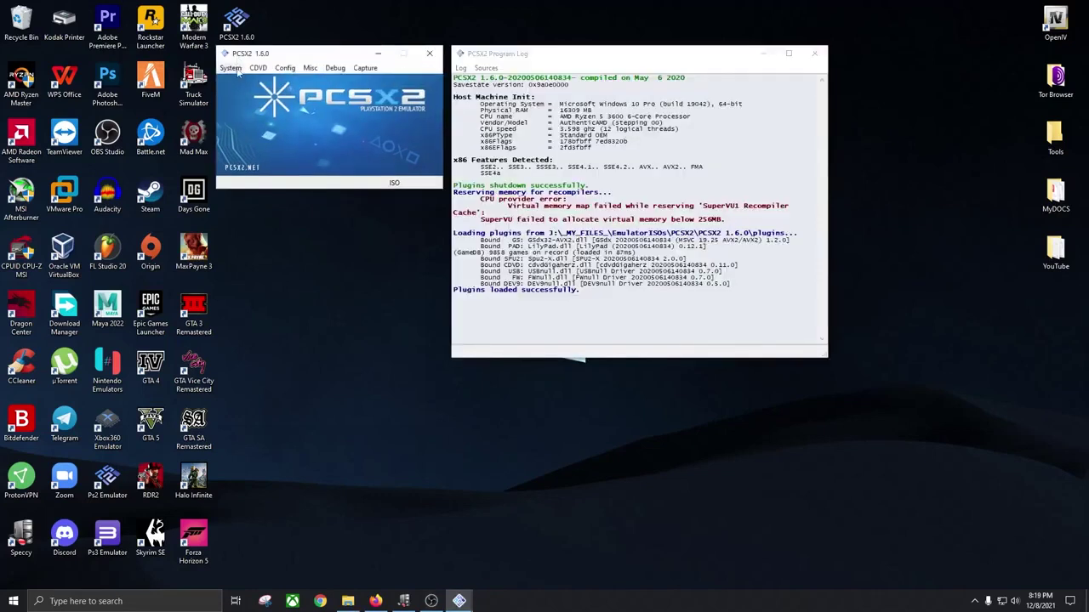
- Boot the Midnight Club 3 - DUB Edition Remix (USA) ISO from the Emulator ISOs\Ps2ISOs folder on the WD 3.5 HDD (G:) drive
click(234, 69)
click(248, 84)
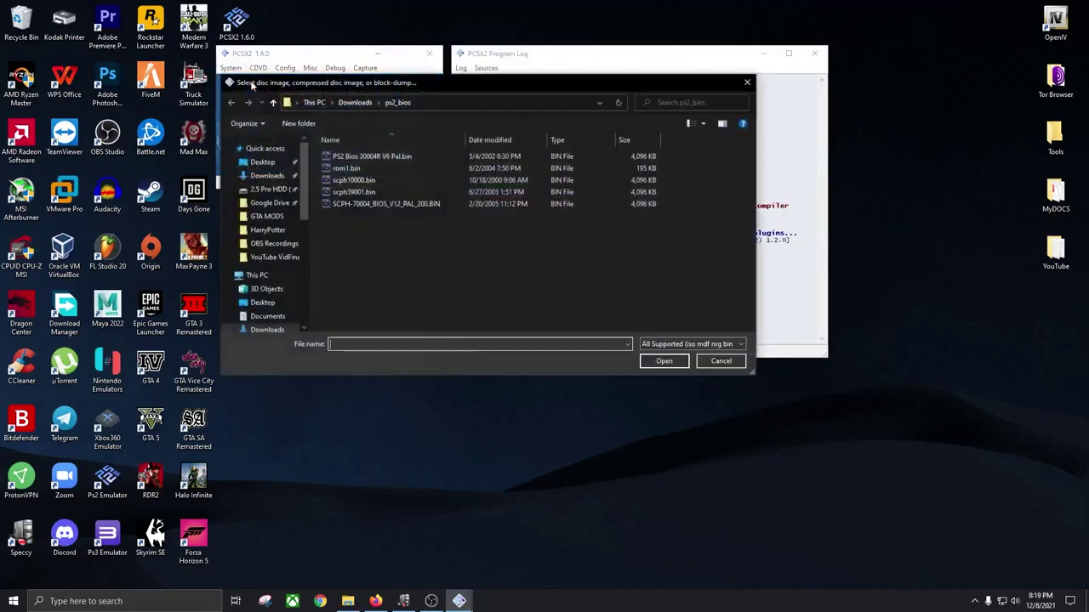
scroll(256, 289, down, 4)
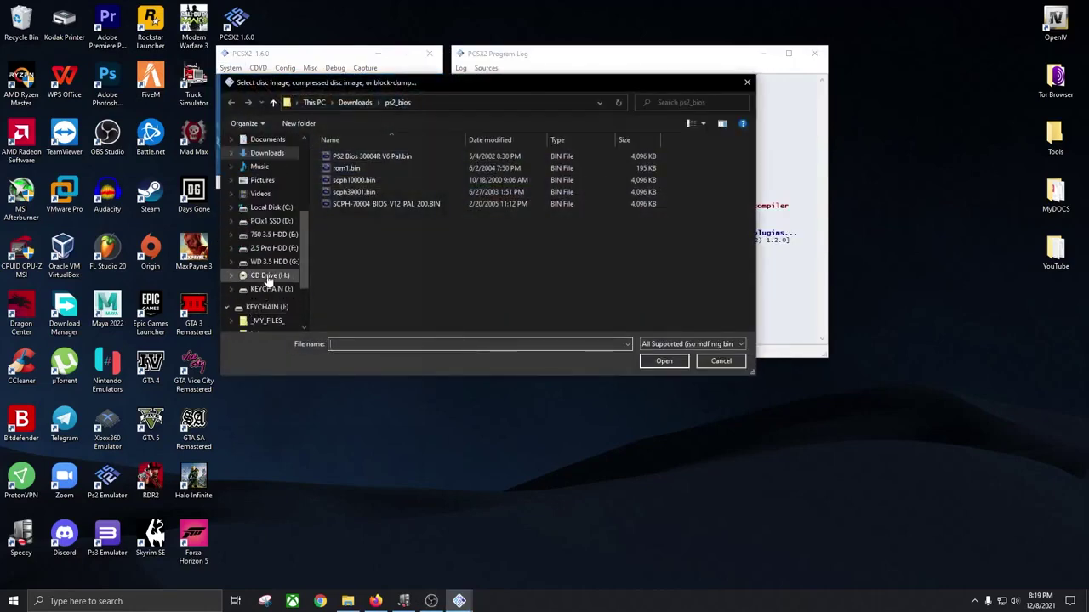
click(270, 261)
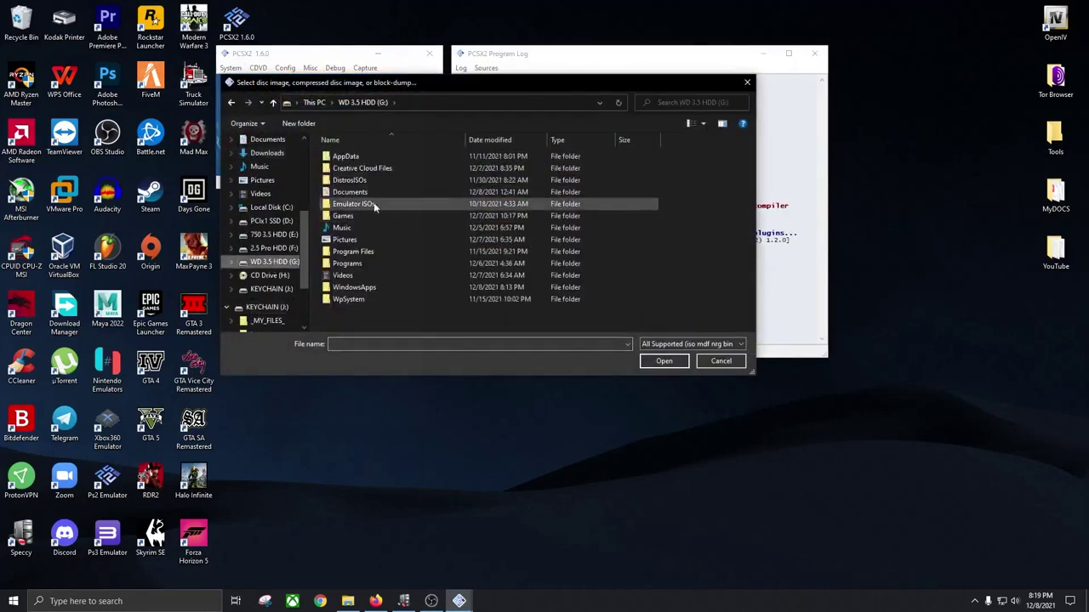
double_click(373, 203)
double_click(359, 241)
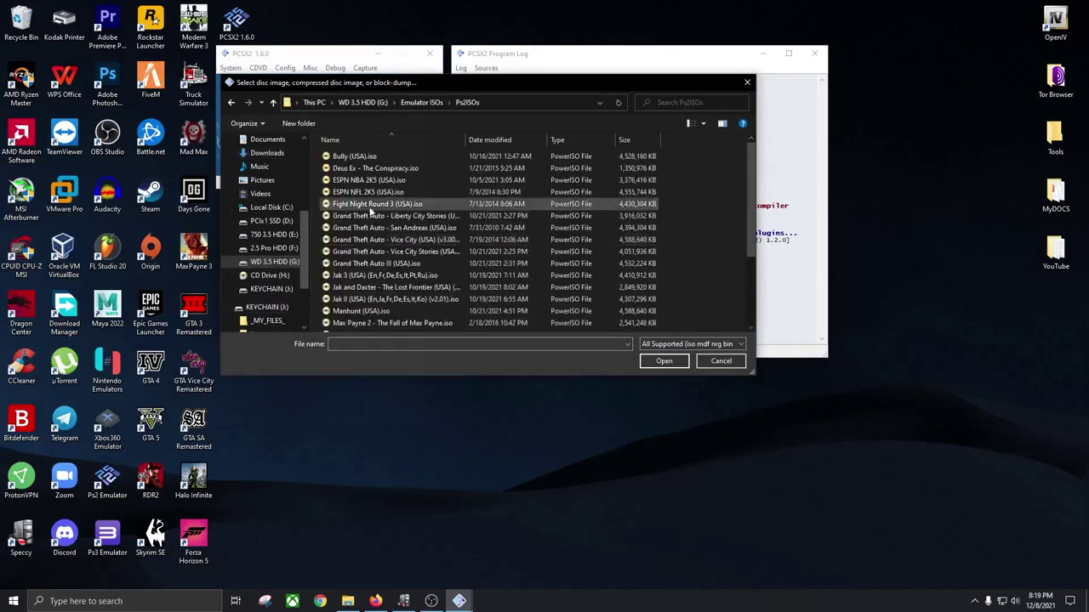
scroll(386, 287, down, 3)
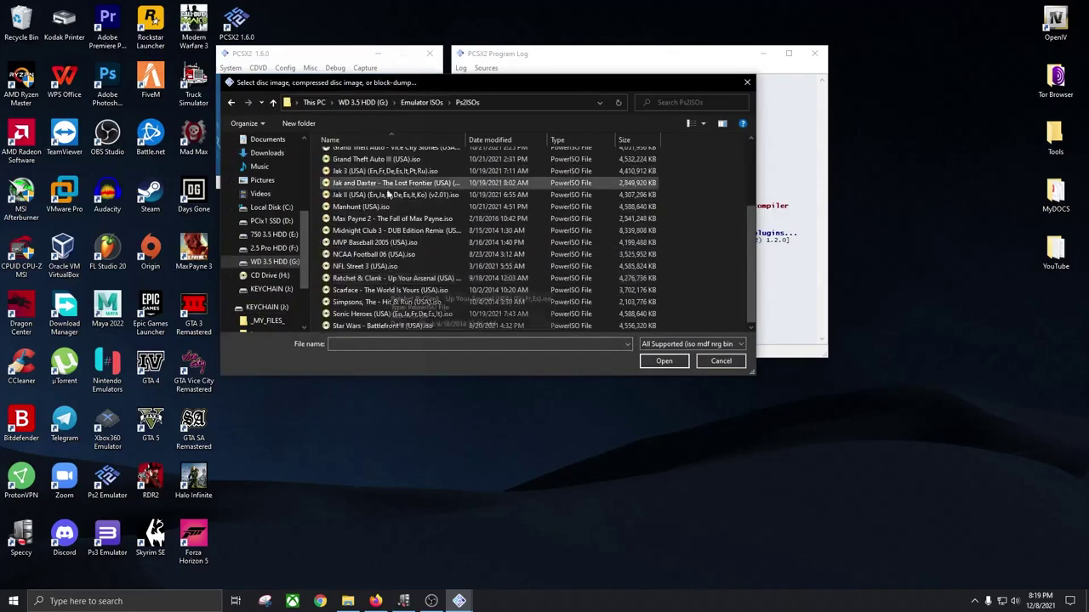
click(395, 231)
click(665, 362)
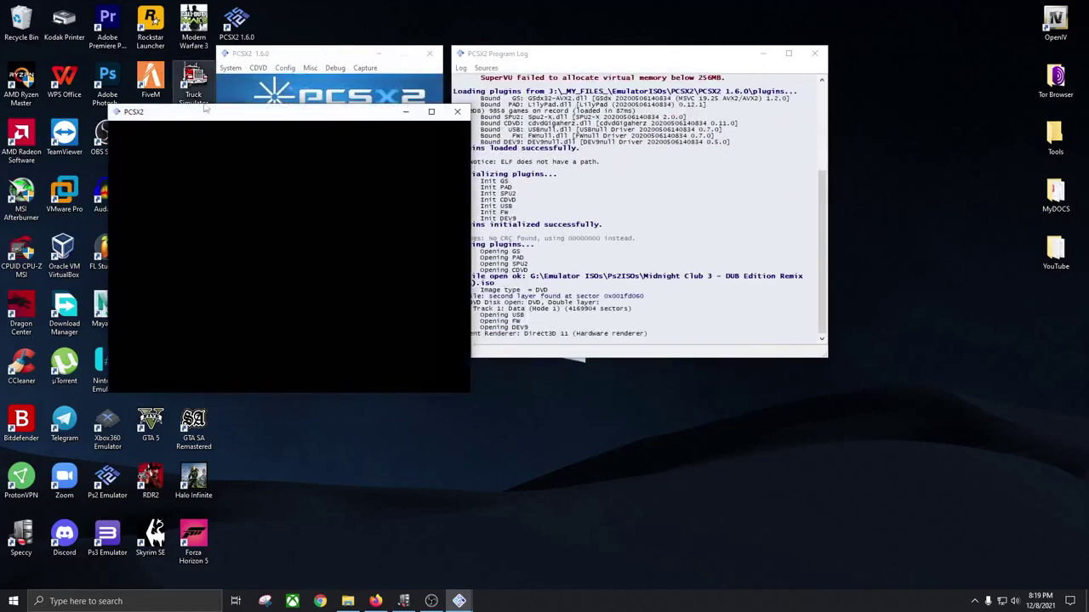
- Maximize the game window and switch it to fullscreen
click(485, 87)
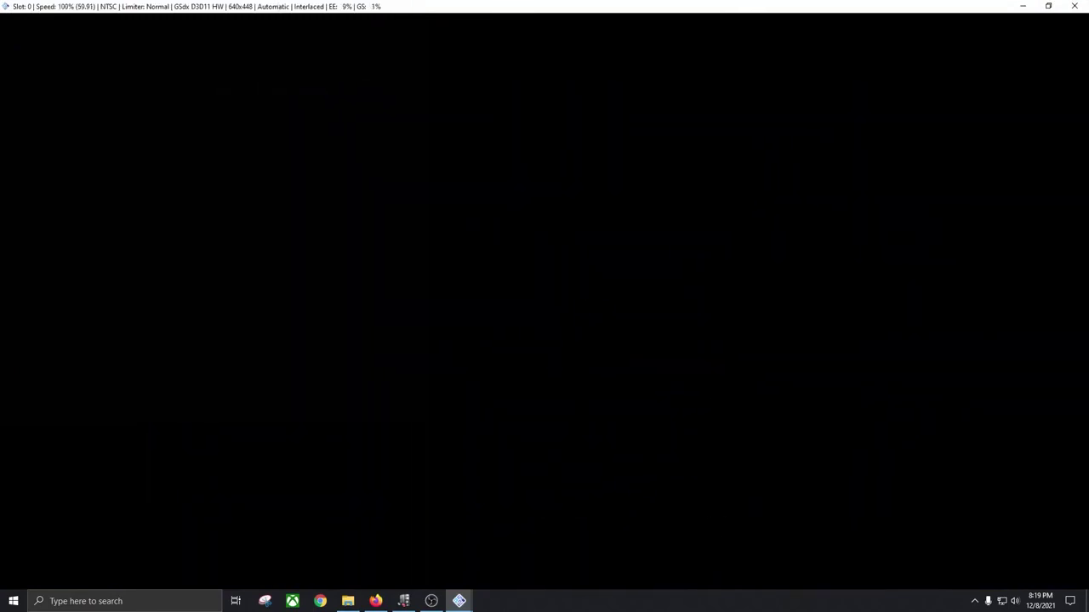
key(alt+Return)
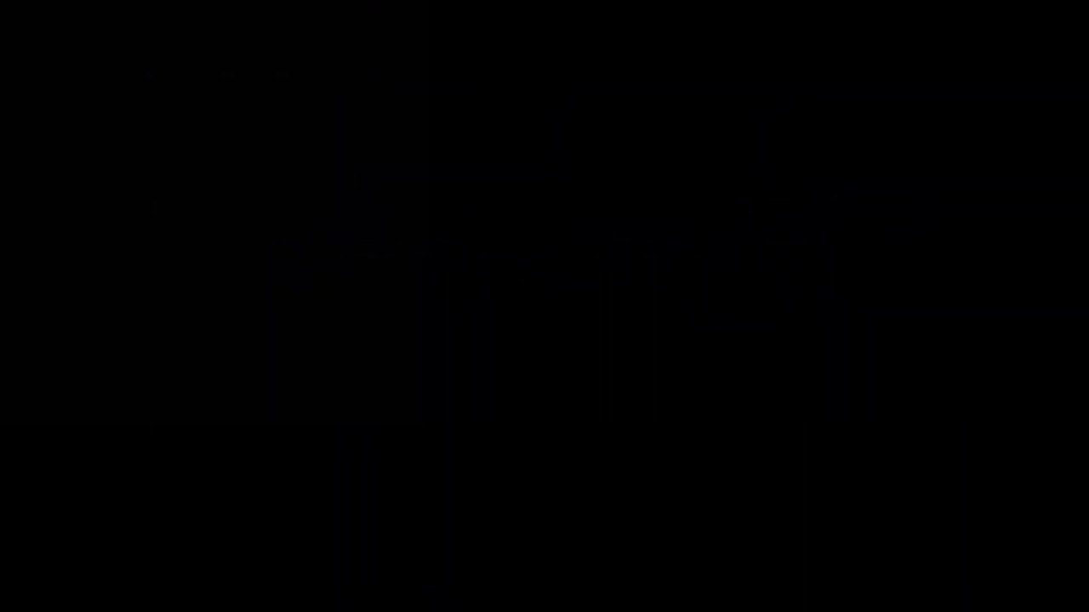